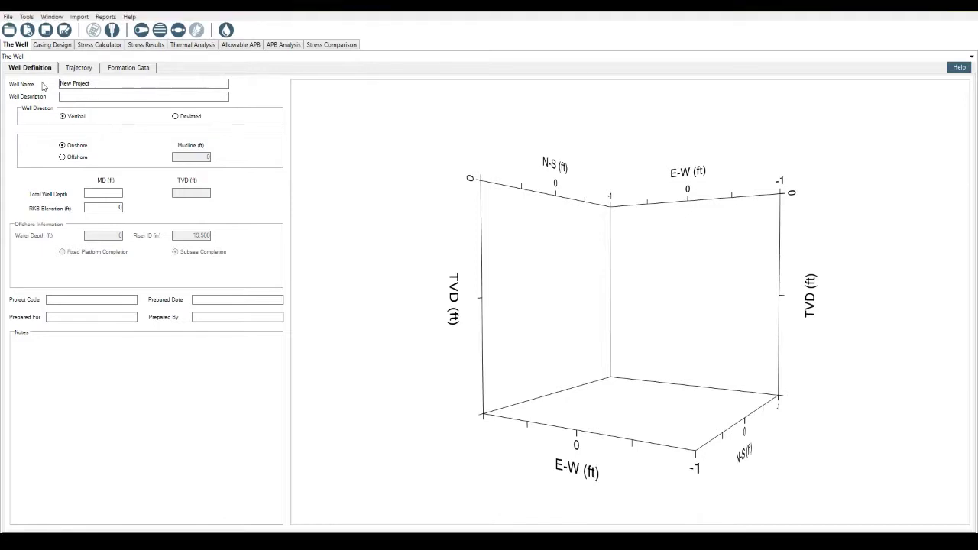
Define the well as onshore and deviated, with the note "Revision notes - Data changes"
left_click(64, 158)
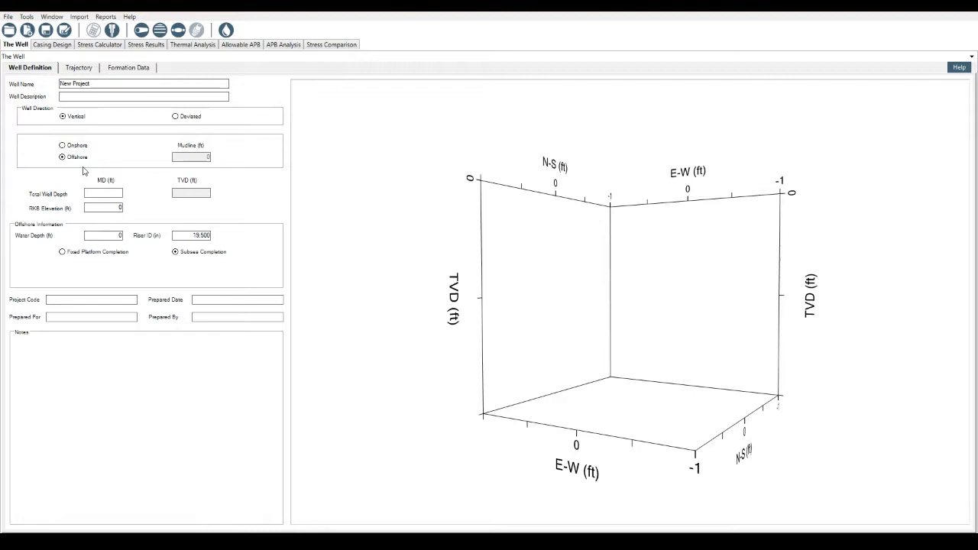
left_click(64, 146)
left_click(177, 116)
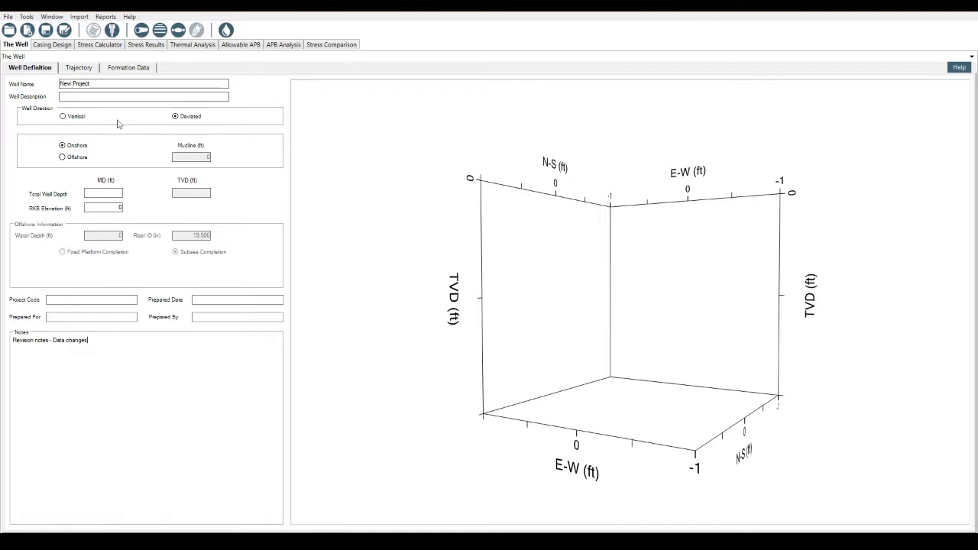
Start importing the well trajectory from Excel and open the source workbook
left_click(78, 69)
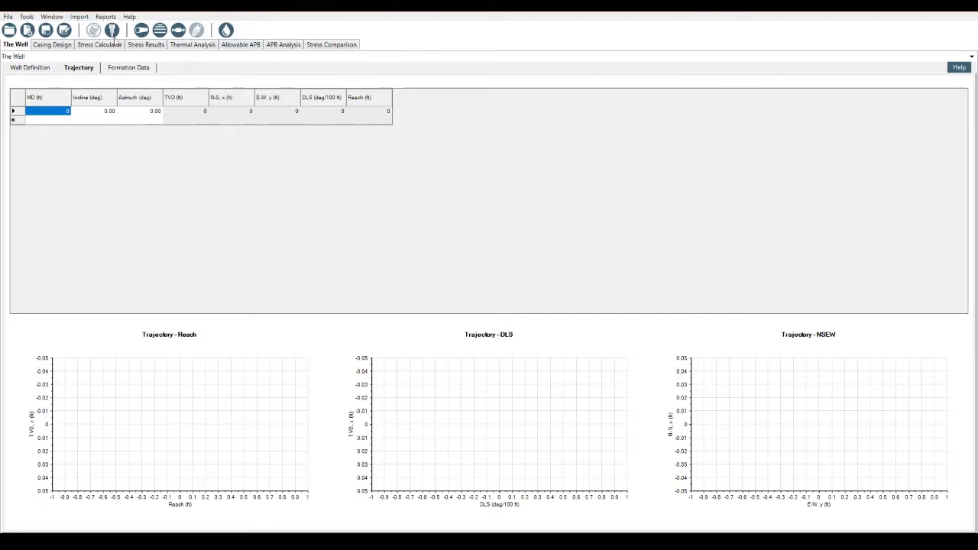
left_click(78, 16)
mouse_move(76, 32)
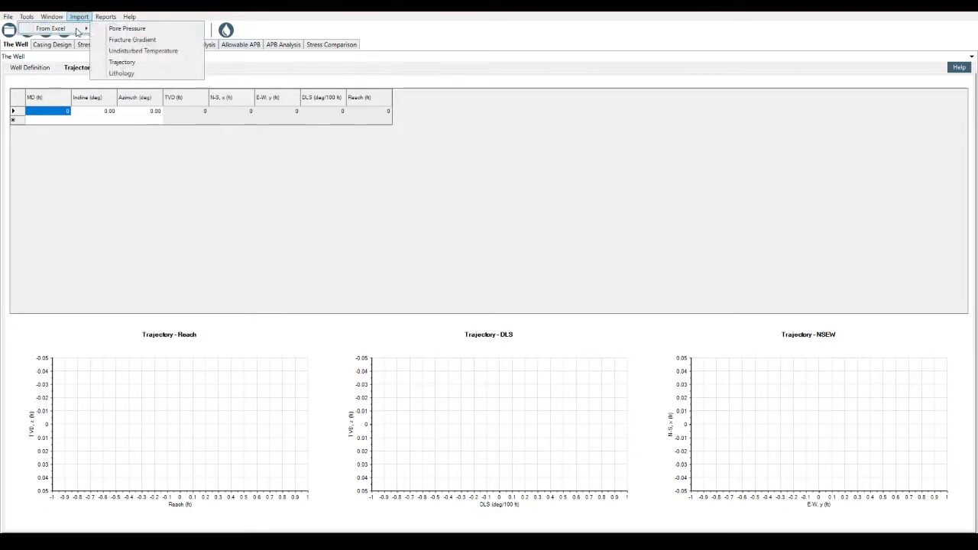
left_click(130, 63)
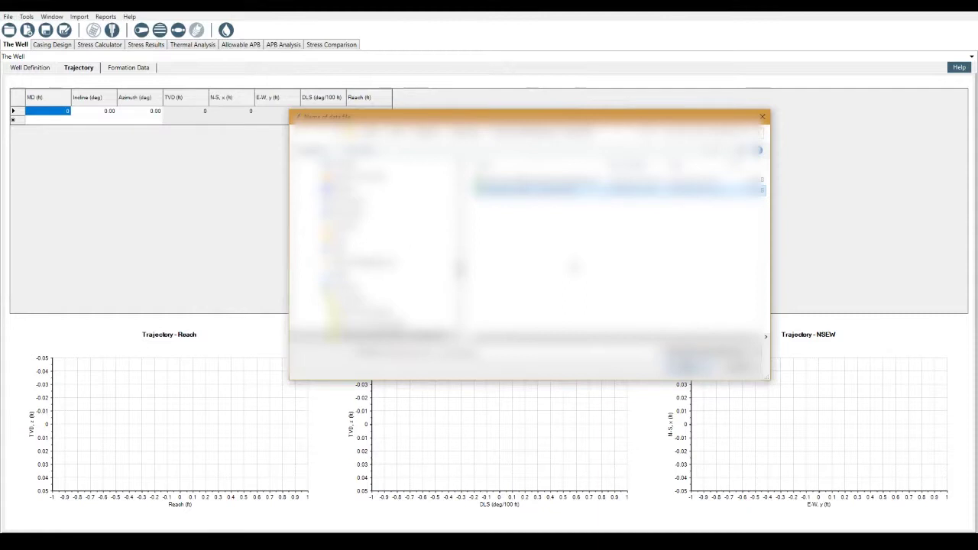
double_click(498, 186)
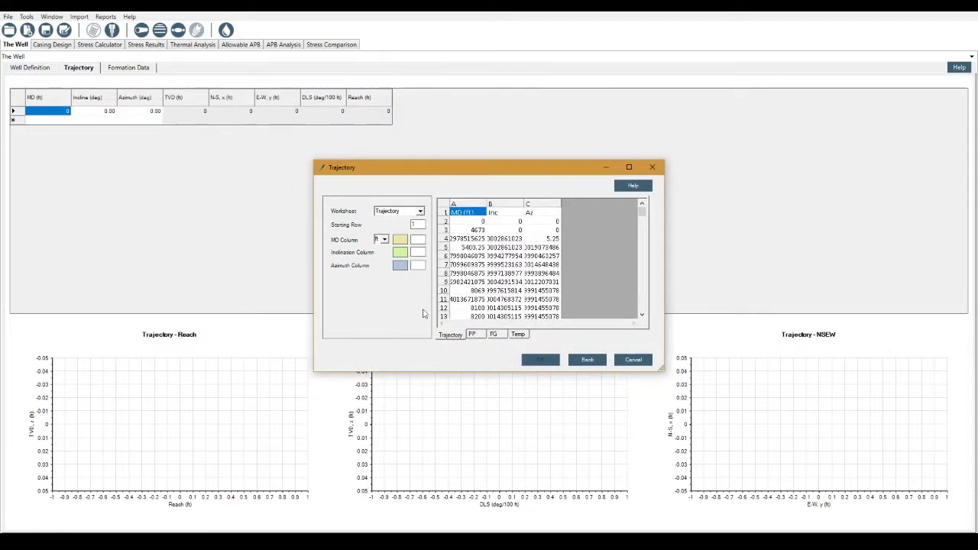
Preview the PP, Temp and FG worksheets in the import dialog, returning to the Trajectory worksheet
left_click(471, 336)
left_click(518, 335)
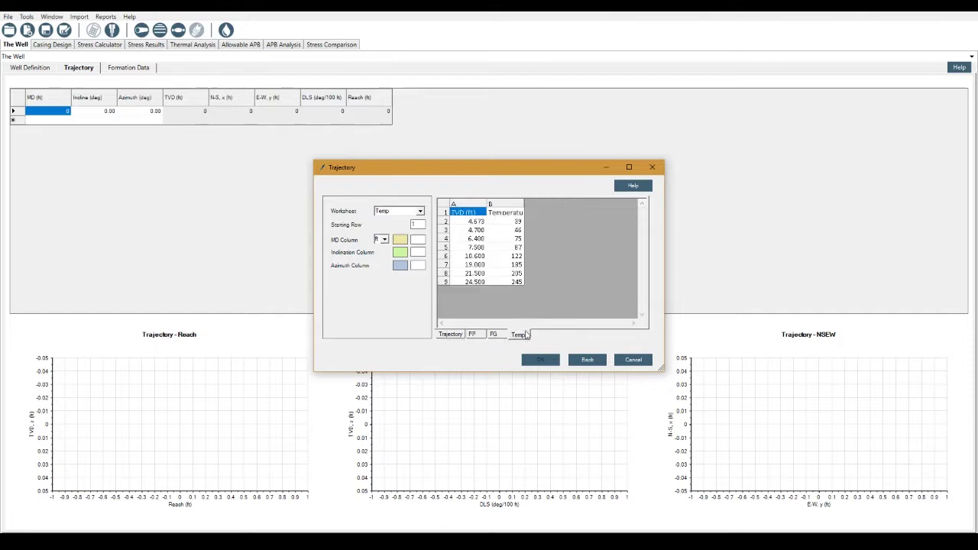
left_click(492, 336)
left_click(472, 334)
left_click(451, 334)
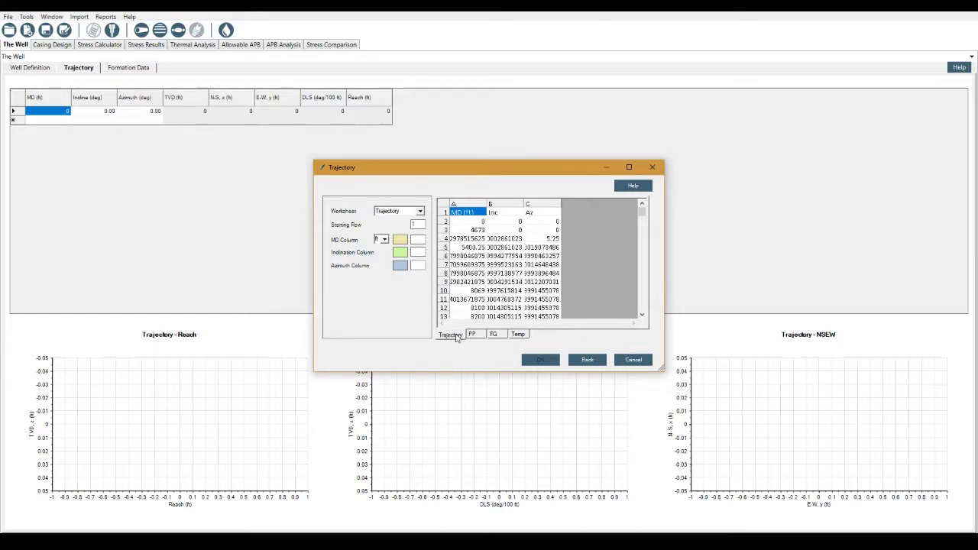
Import the trajectory from row 2, using column A for MD, B for inclination and C for azimuth
double_click(418, 224)
type("2")
left_click(419, 252)
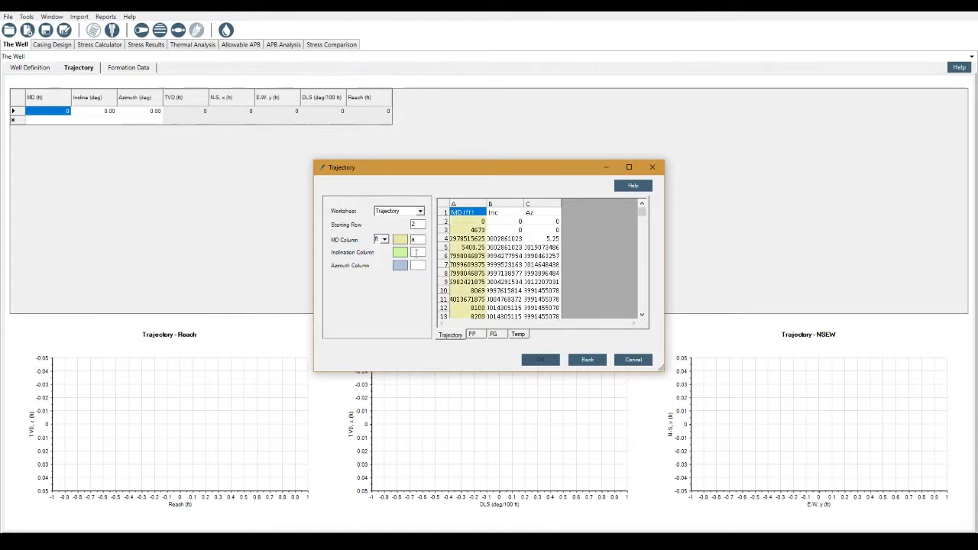
left_click(417, 265)
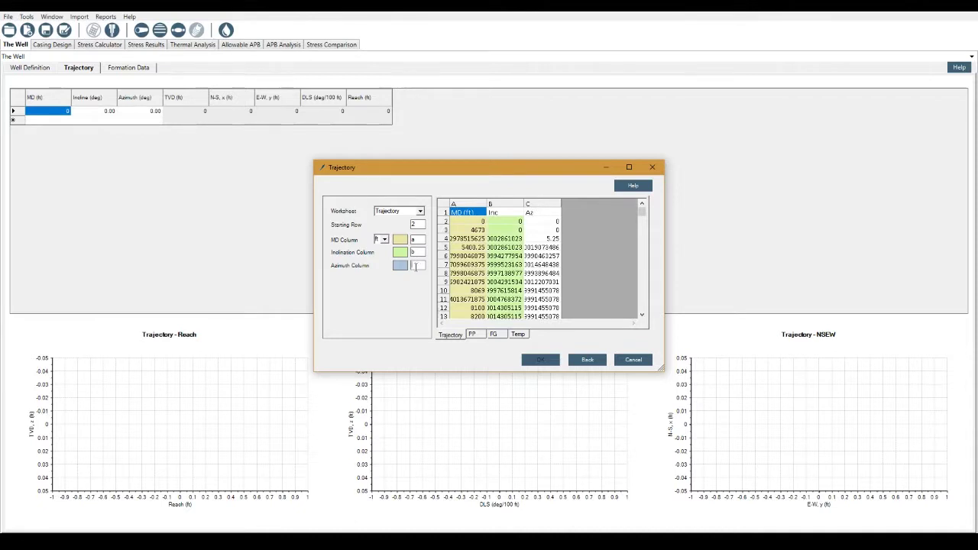
type("c")
left_click(540, 269)
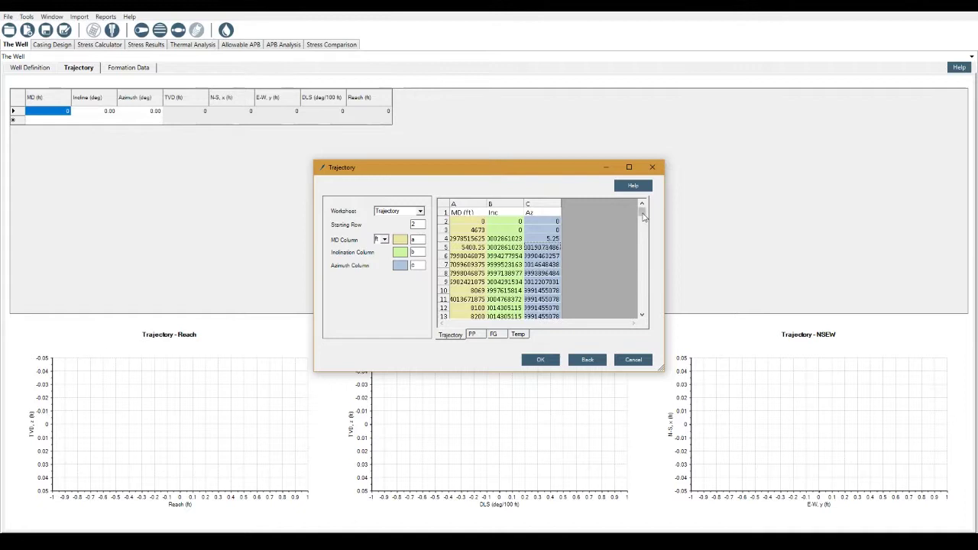
mouse_move(643, 214)
left_mouse_down()
mouse_move(643, 305)
mouse_move(644, 210)
left_mouse_up()
left_click(540, 362)
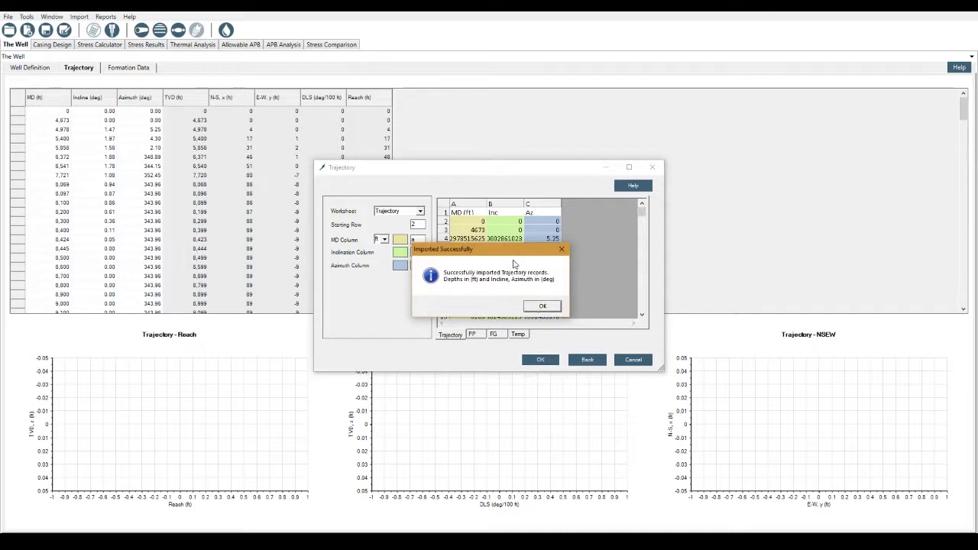
left_click(544, 307)
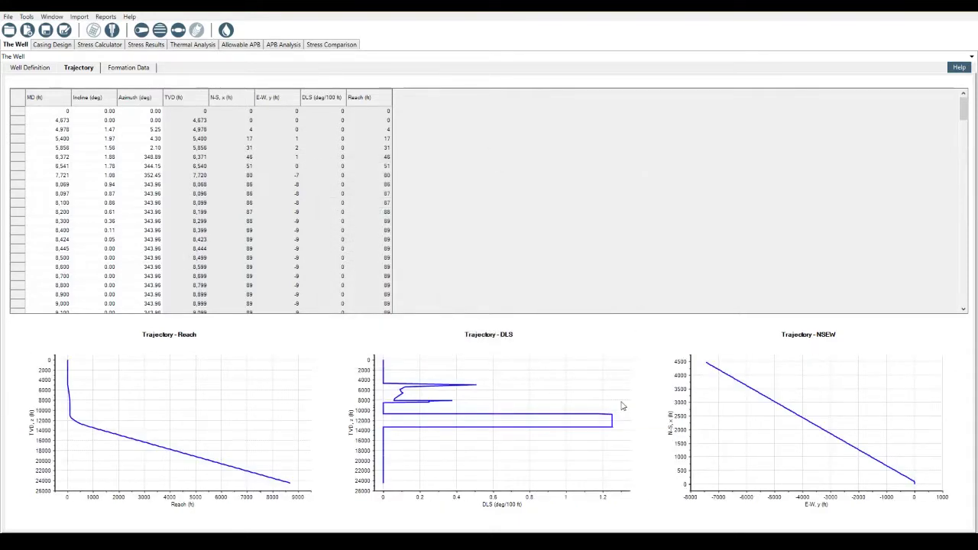
Select the imported trajectory rows, then close the project without saving the changes
left_click_drag(59, 113, 148, 301)
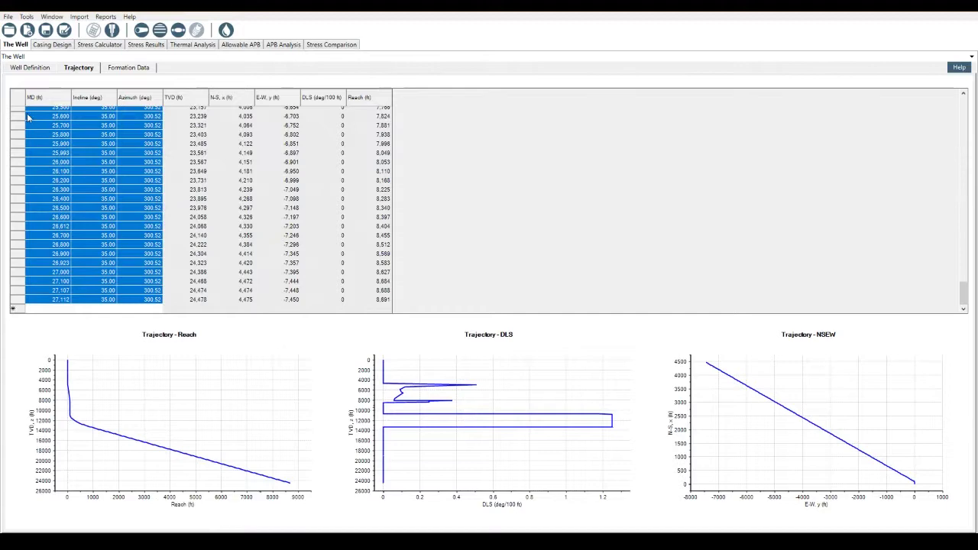
scroll(27, 118, "up", 15)
left_click(8, 16)
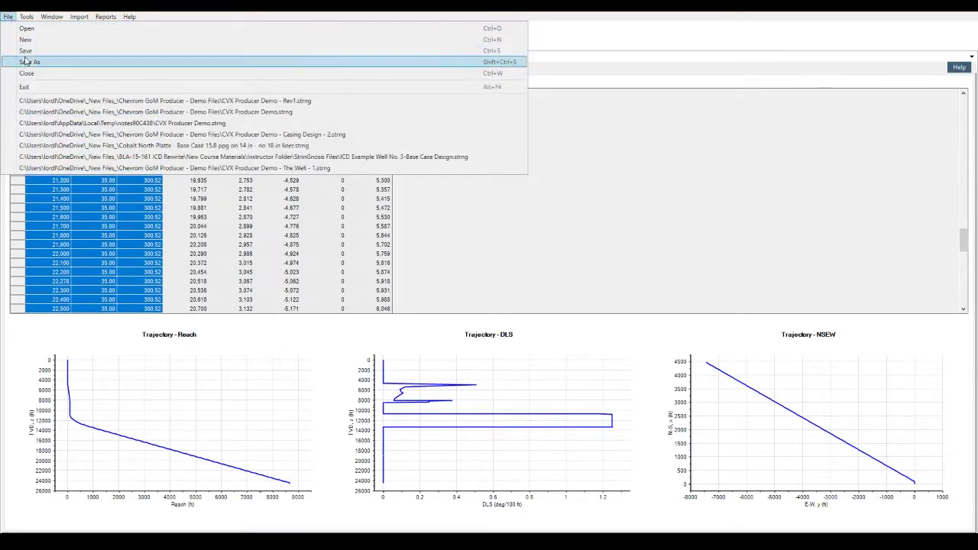
left_click(35, 74)
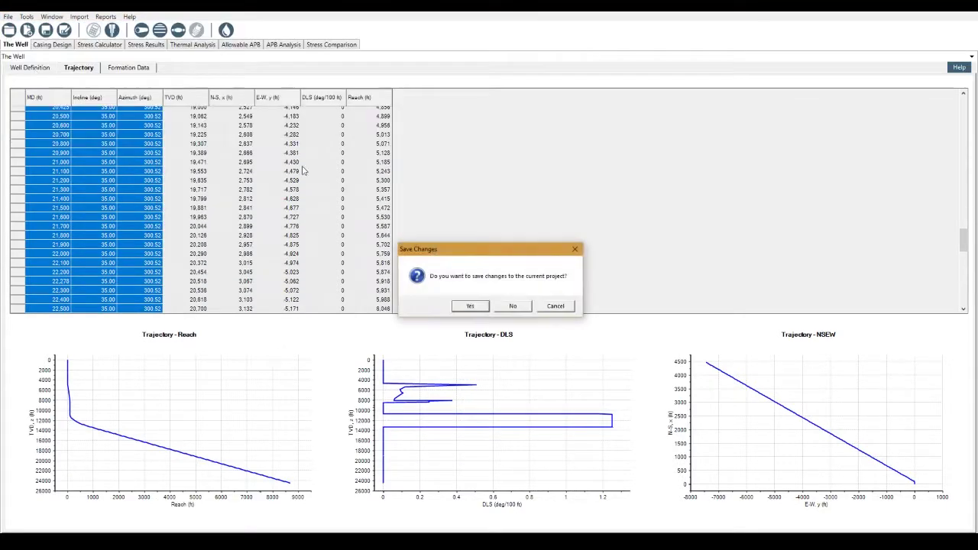
left_click(513, 306)
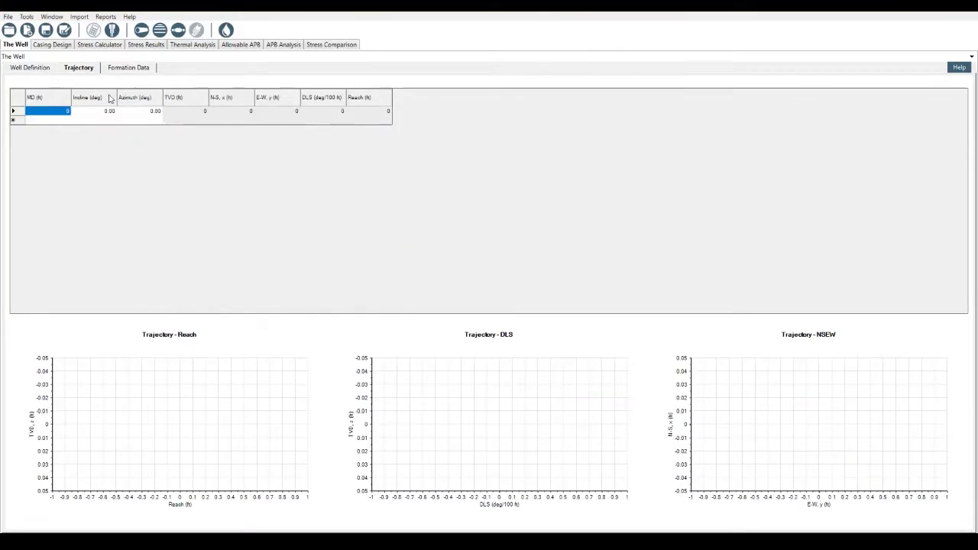
Switch to Excel and copy the MD, inclination and azimuth values in A3:C46 of the Directional sheet
left_click(27, 68)
left_click(77, 68)
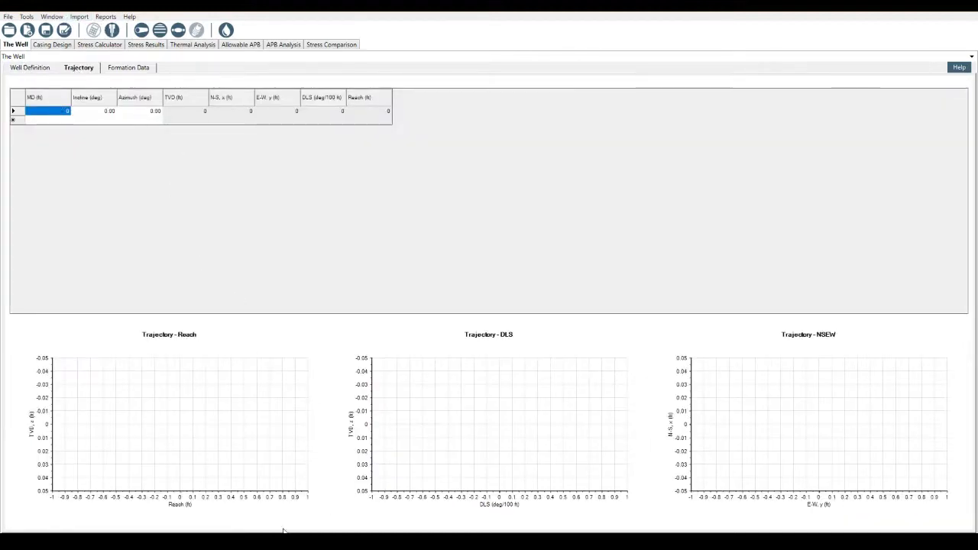
scroll(142, 260, "up", 5)
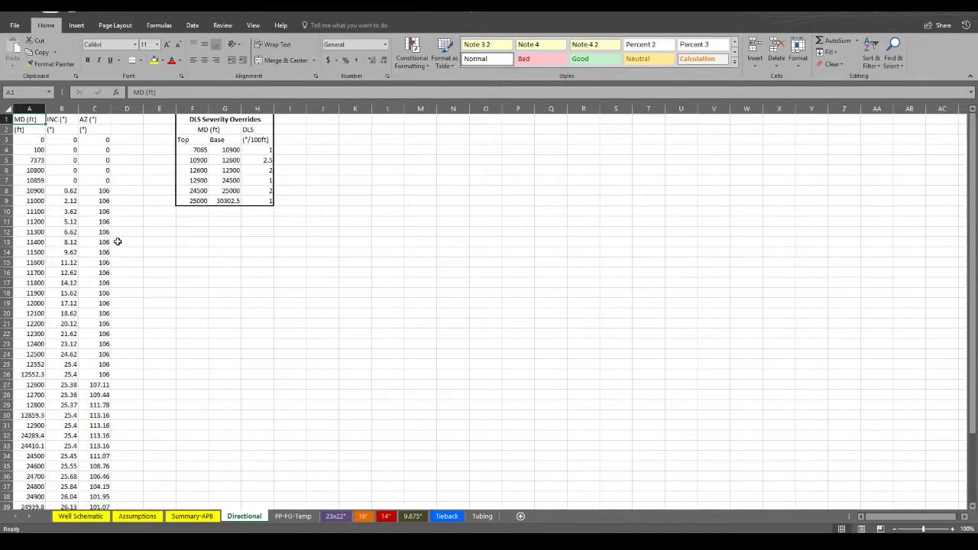
left_click_drag(27, 139, 100, 486)
key("ctrl+c")
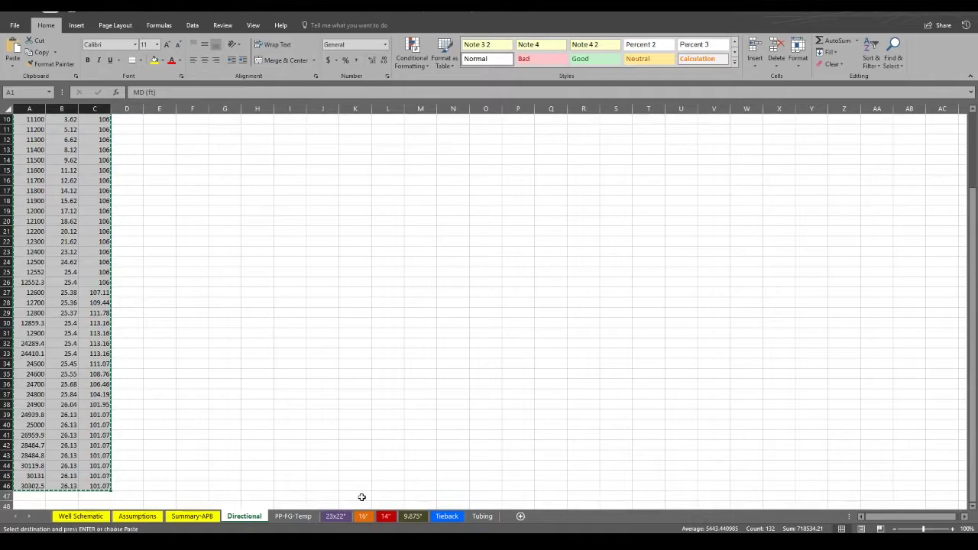
Switch back to StrinGnosis and paste the survey data into the trajectory table, accepting the change to a deviated well
key("alt+Tab")
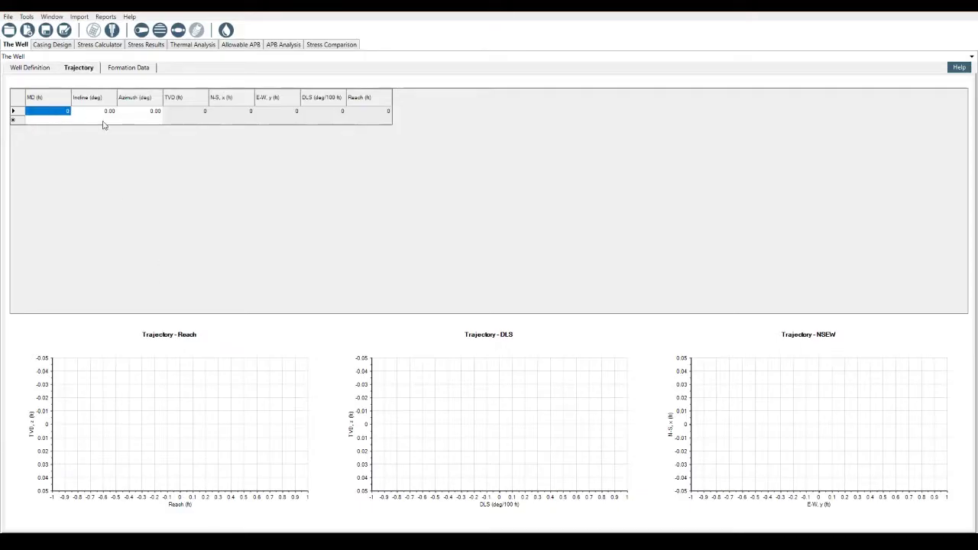
left_click(58, 111)
key("ctrl+v")
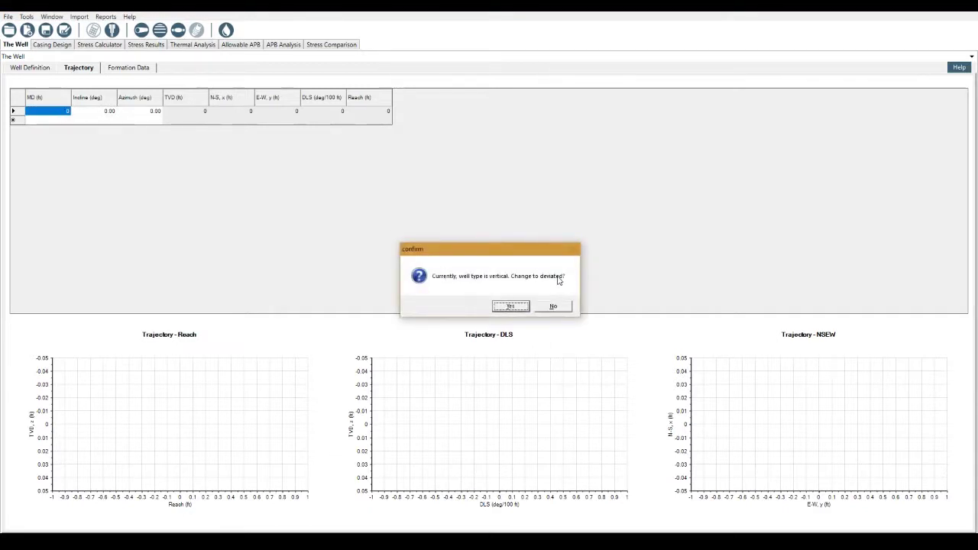
left_click(507, 307)
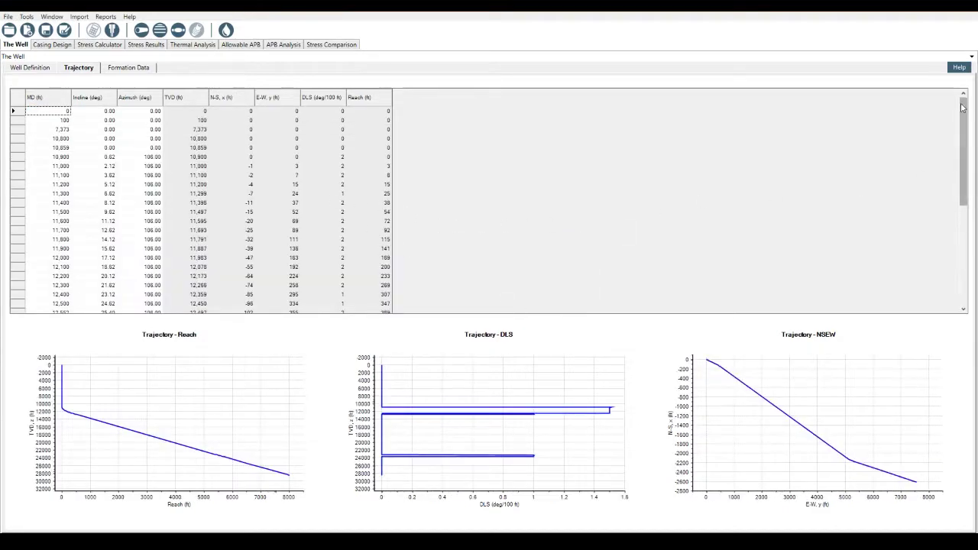
left_click_drag(964, 159, 964, 258)
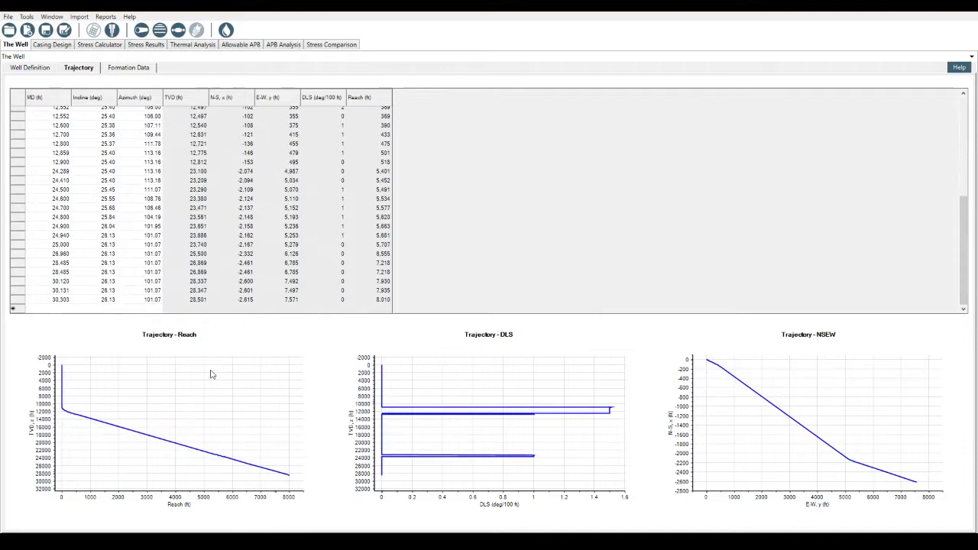
Inspect the 3D well path on the well definition page from several angles, then restore its default view
left_click(29, 68)
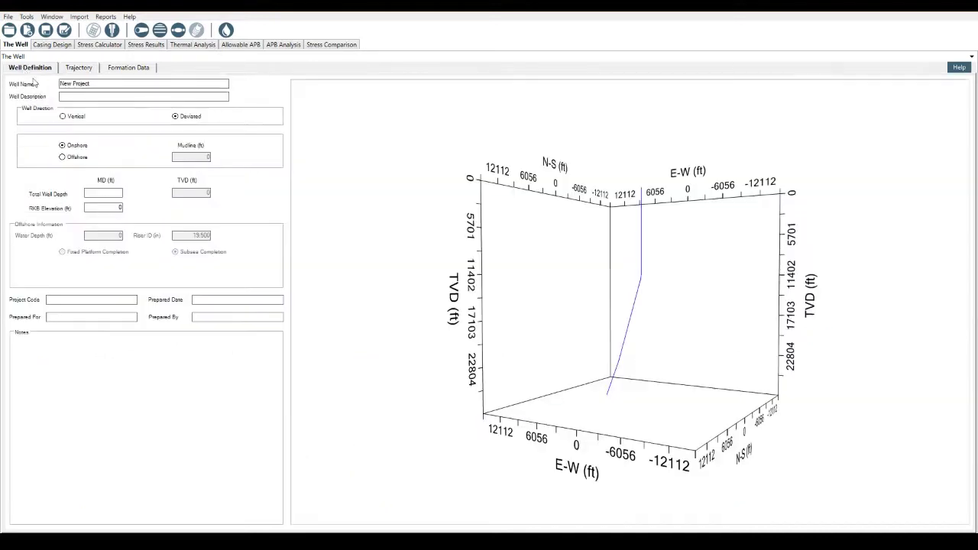
left_click_drag(697, 351, 565, 371)
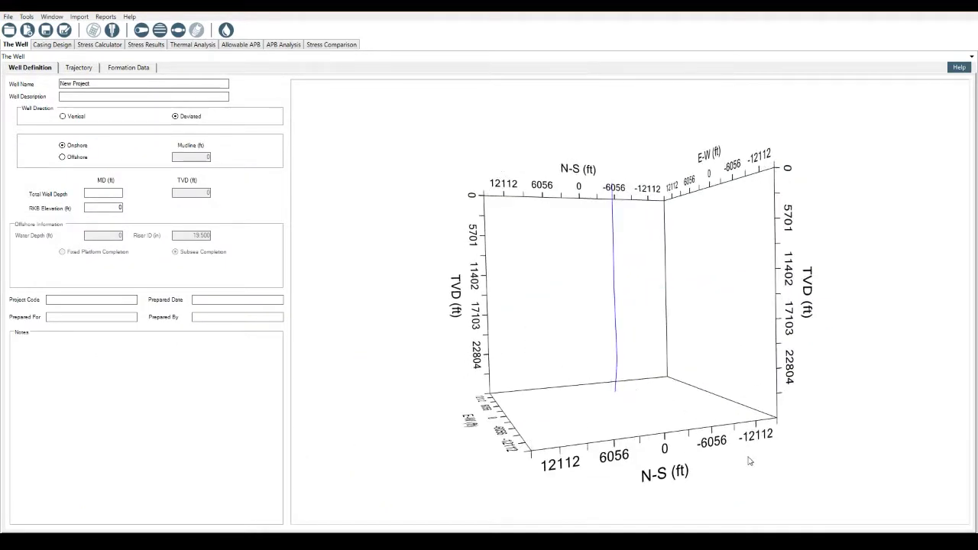
left_click_drag(749, 460, 611, 366)
left_click_drag(747, 393, 552, 403)
left_click_drag(505, 247, 707, 348)
left_click_drag(684, 239, 622, 248)
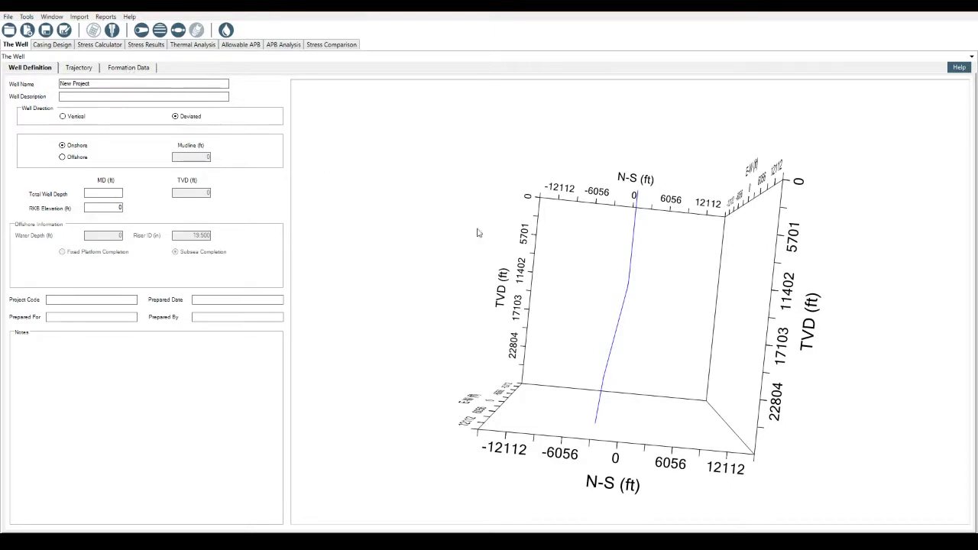
right_click(524, 245)
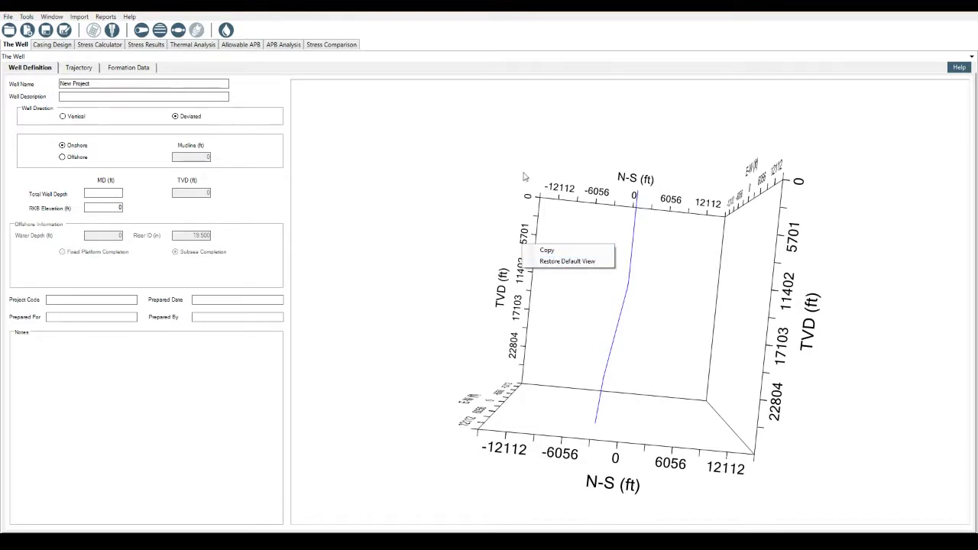
left_click(572, 262)
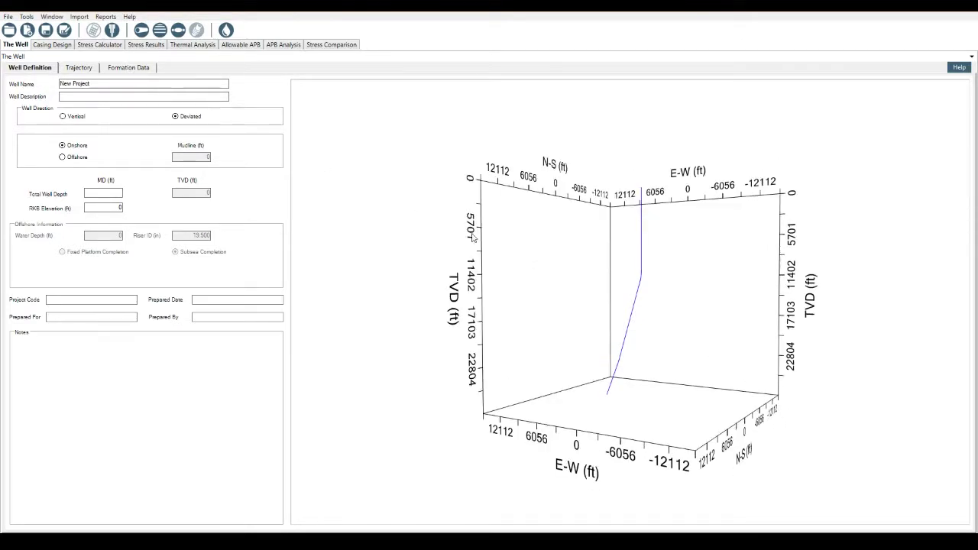
right_click(546, 243)
left_click(449, 191)
Open the help for the well definition and display the Stress Calculator topic "Select strings to analyze"
left_click(957, 69)
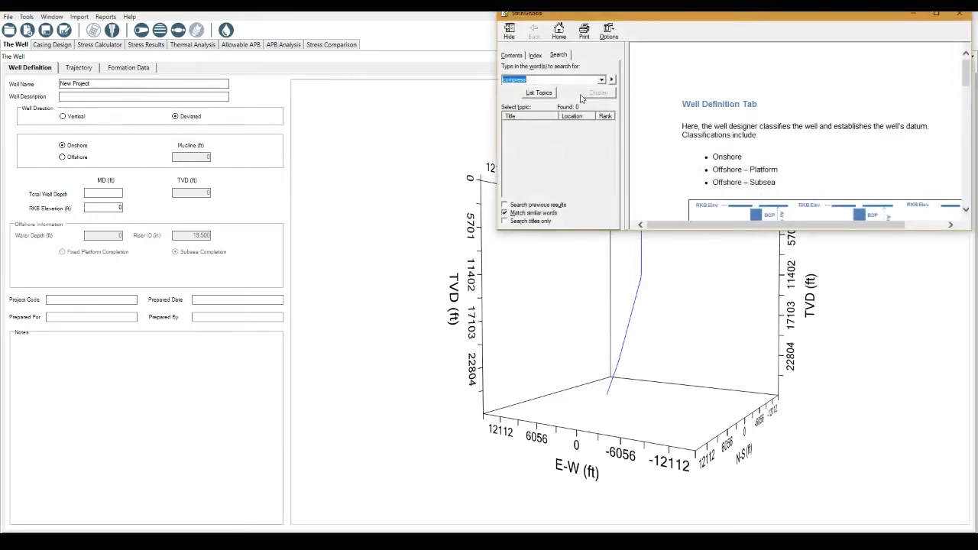
left_click(511, 55)
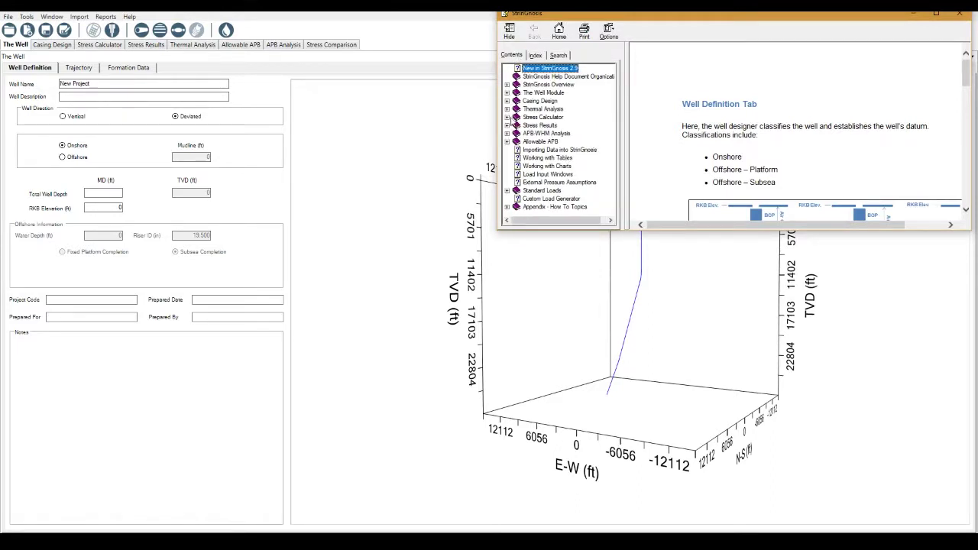
left_click(507, 117)
left_click(555, 118)
left_click(578, 125)
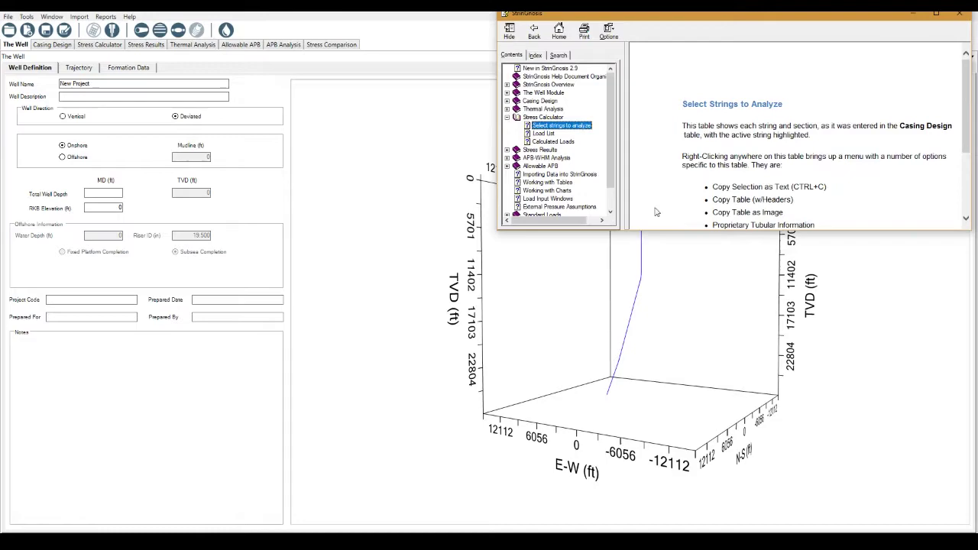
Enlarge the help window and browse the Load List topic and the Stress Results contents
left_click_drag(707, 231, 756, 441)
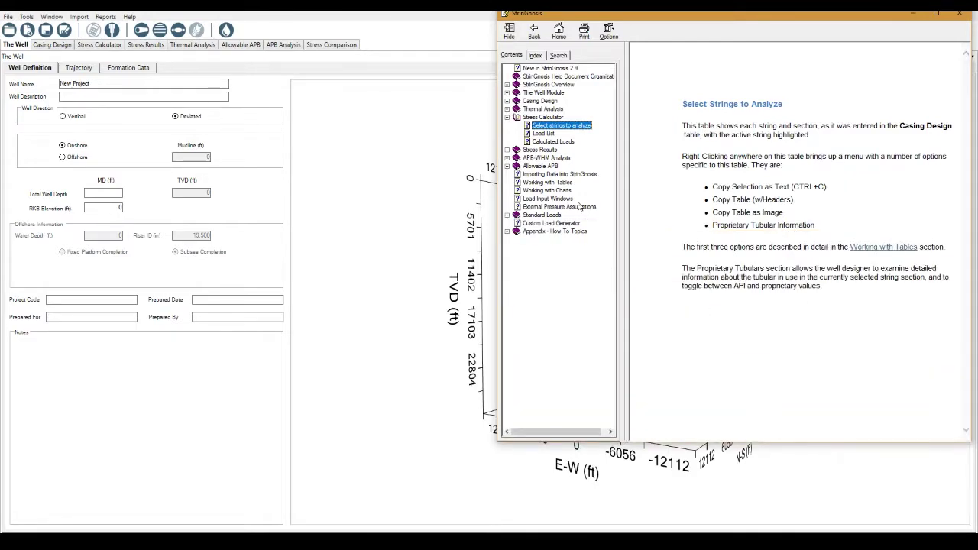
left_click(542, 134)
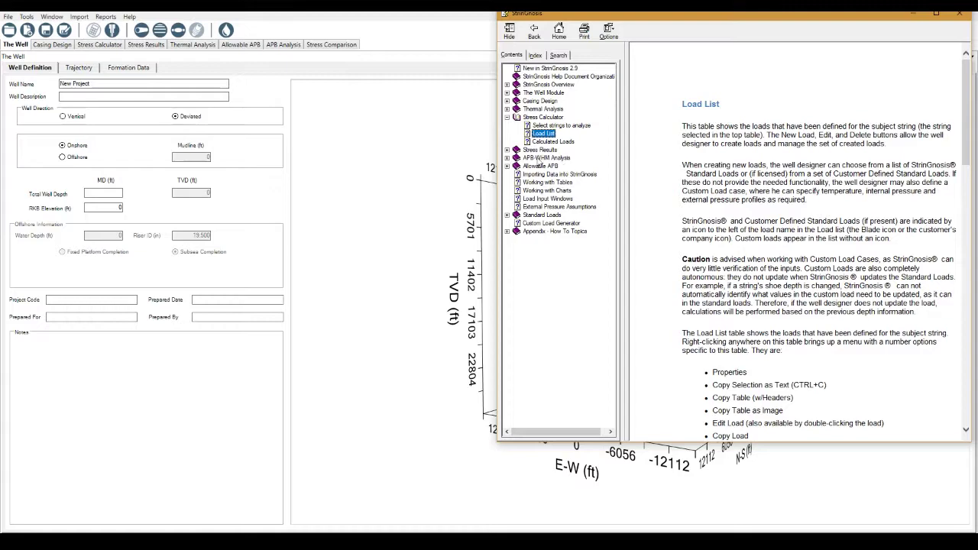
left_click(507, 150)
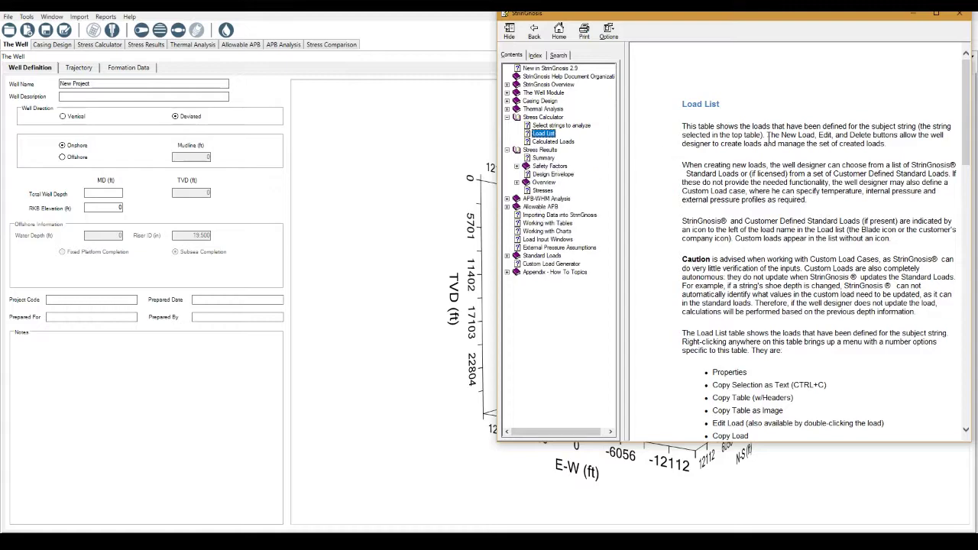
Close the help and look through the formation data pages for temperature and lithology, ending on the pressures page
left_click(960, 17)
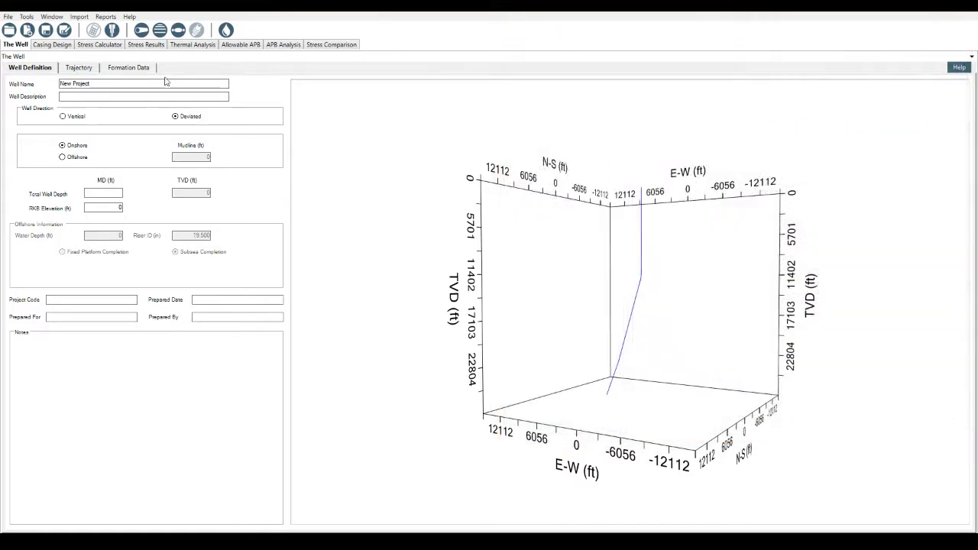
left_click(130, 69)
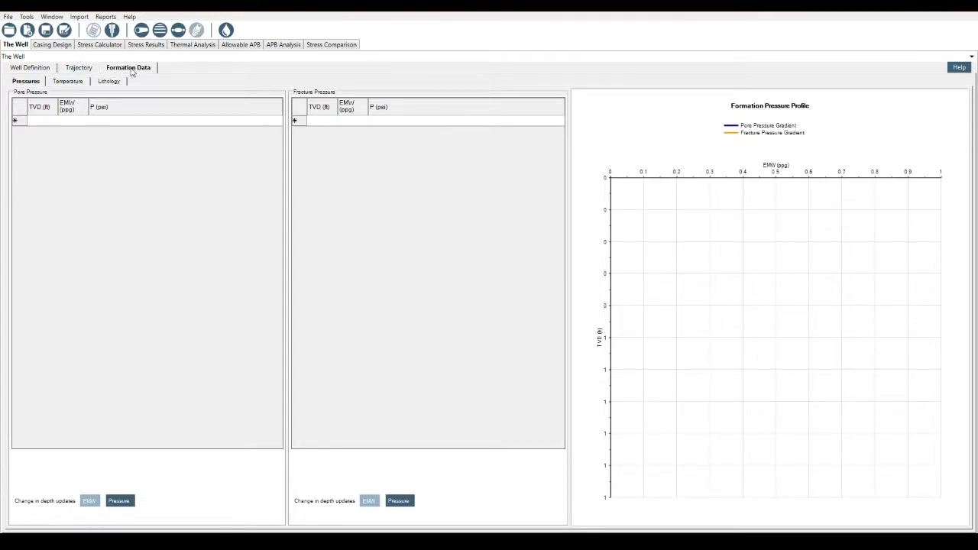
left_click(77, 82)
left_click(112, 82)
left_click(55, 82)
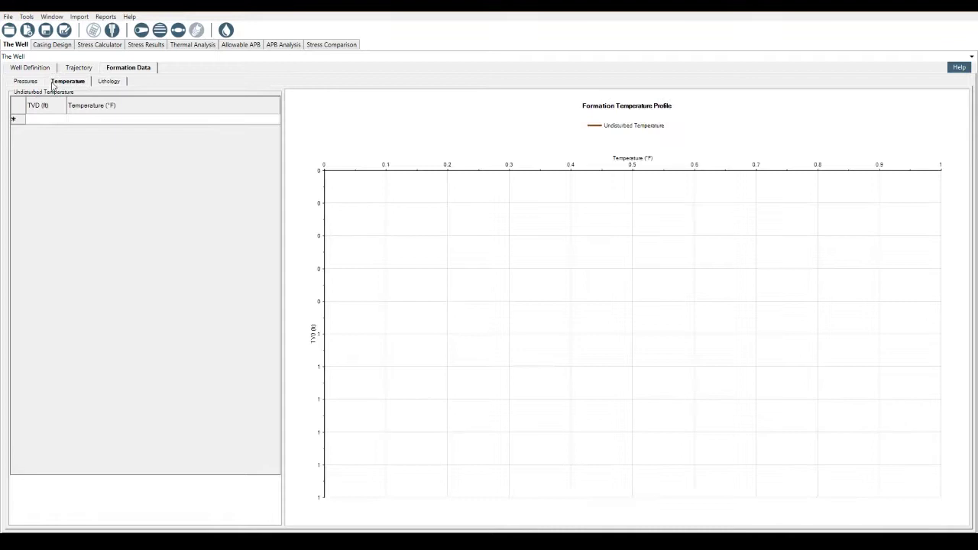
left_click(26, 81)
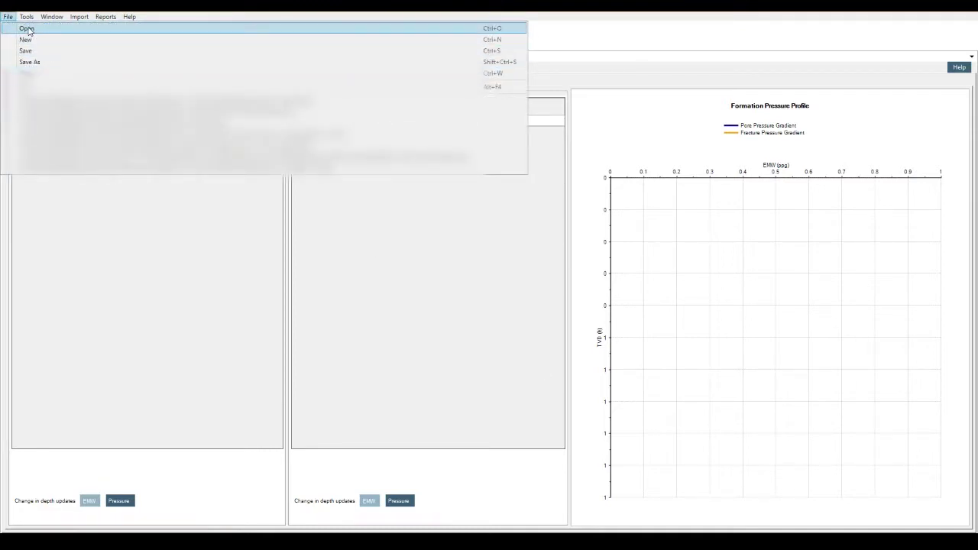
Open the recent Chevron GoM producer demo project without saving the current one, and inspect the gradients on its formation pressure plot
left_click(31, 96)
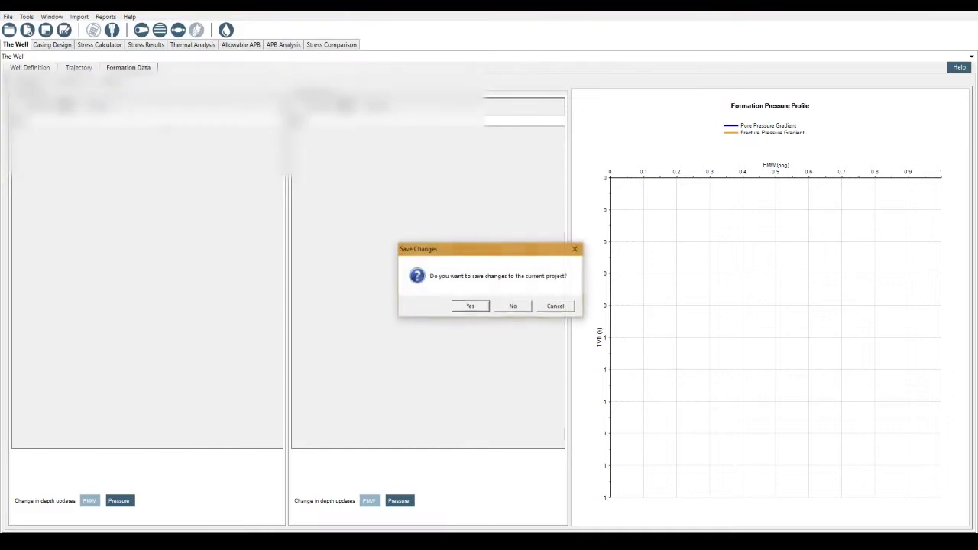
left_click(514, 307)
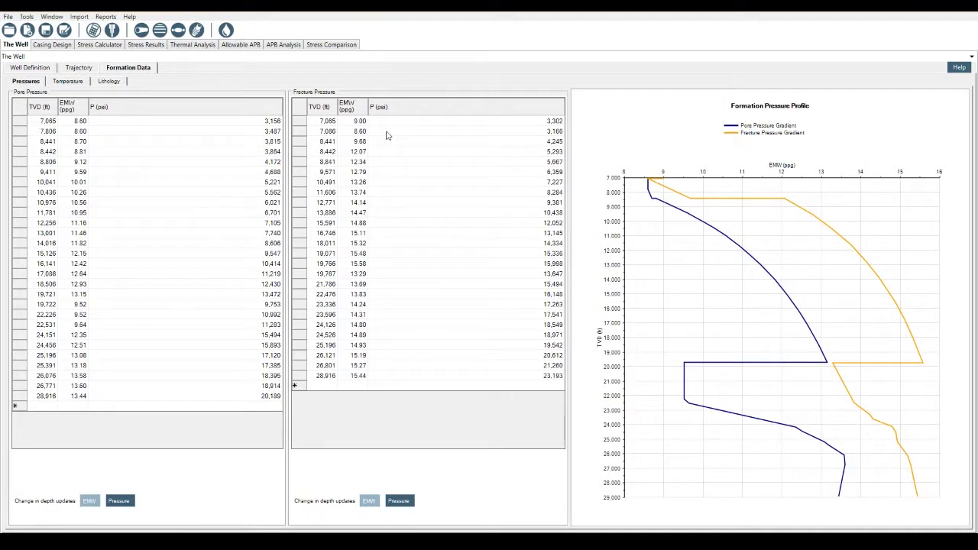
mouse_move(649, 188)
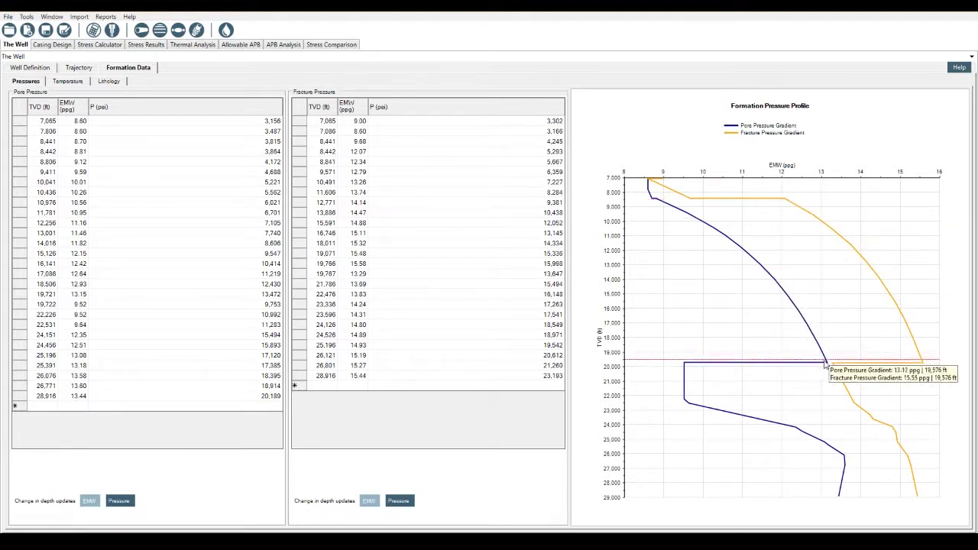
Review the demo project's undisturbed temperature profile, well definition and formation lithology
left_click(67, 83)
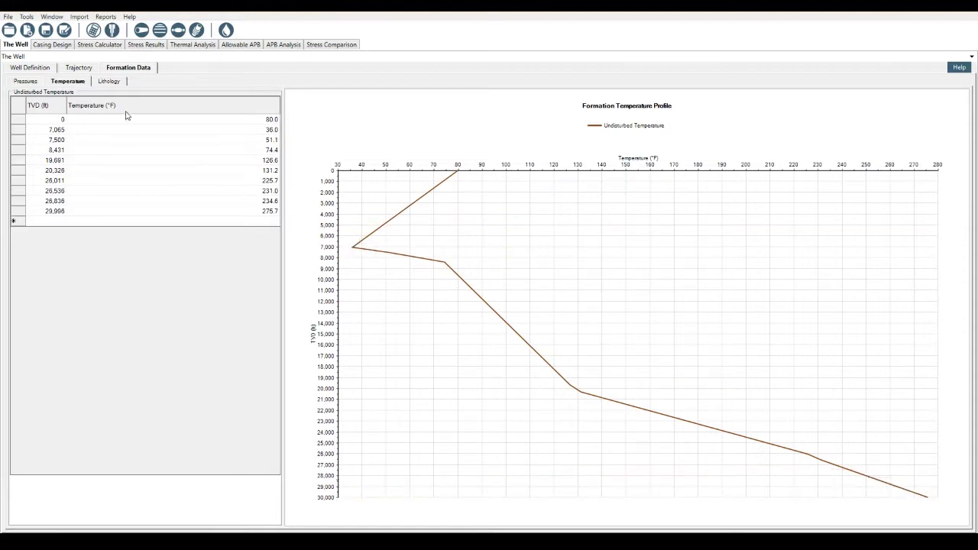
left_click(34, 68)
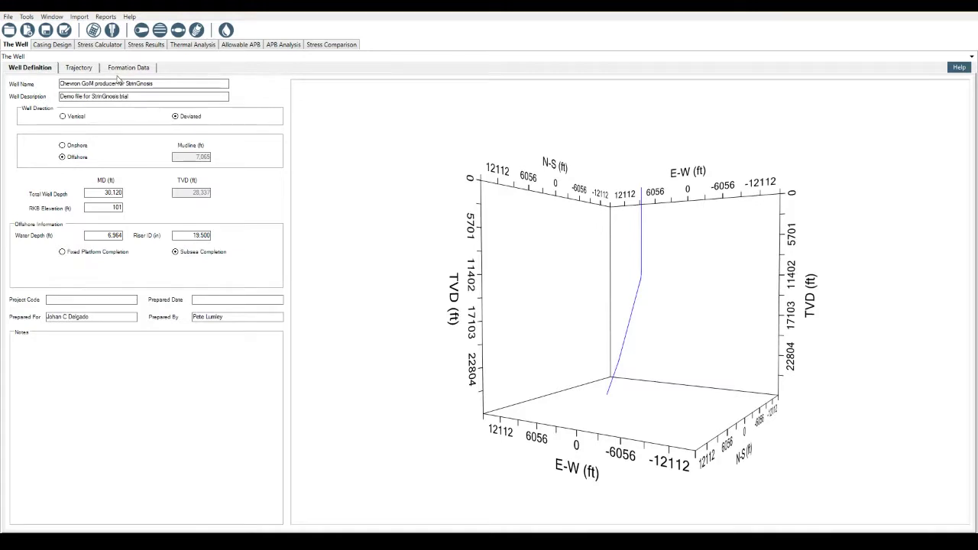
left_click(126, 68)
left_click(107, 82)
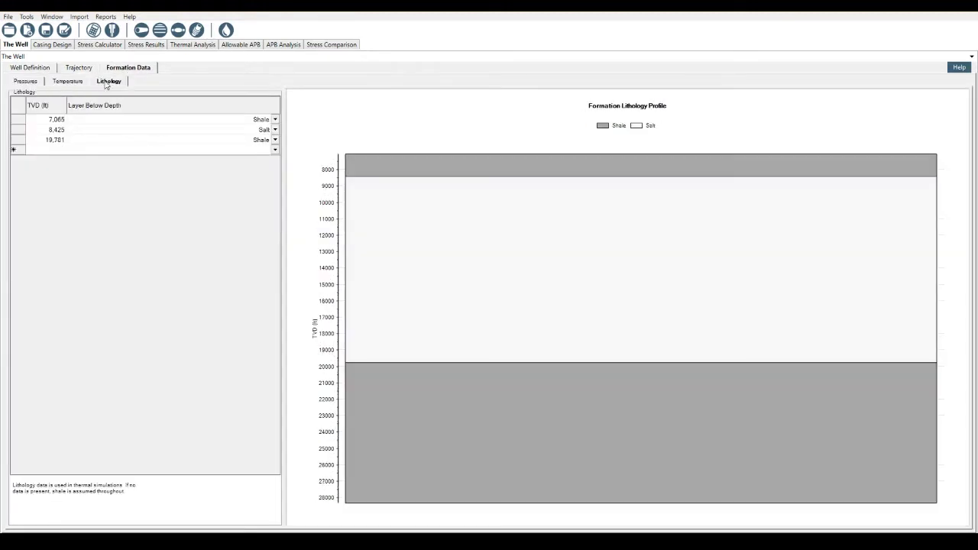